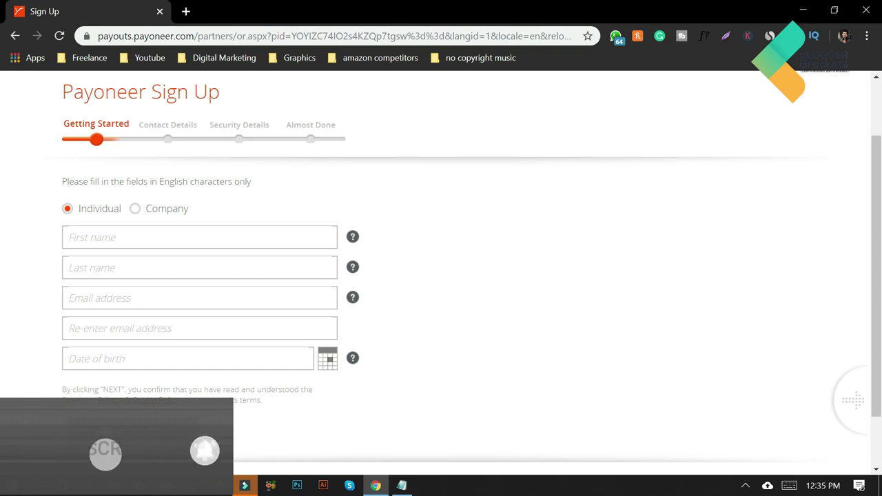
# Enter the first name, last name and an email address on the sign-up form, then open a new tab
pyautogui.click(184, 241)
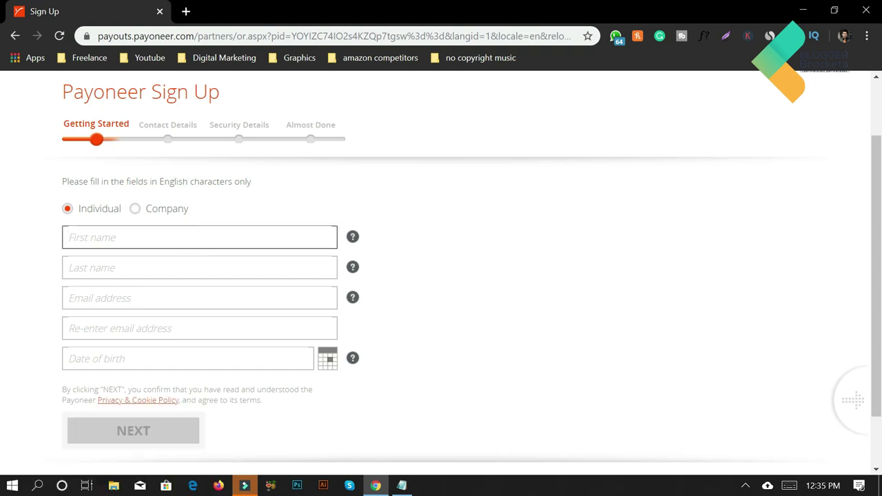
pyautogui.click(184, 268)
pyautogui.click(184, 298)
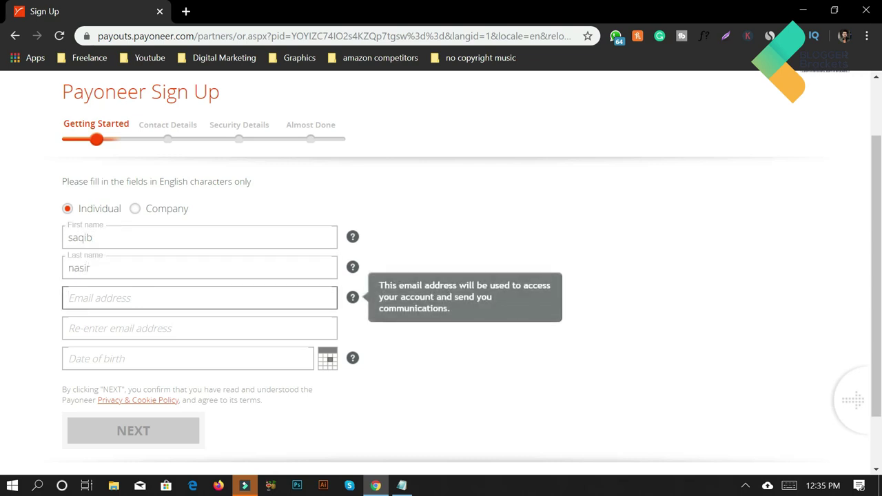
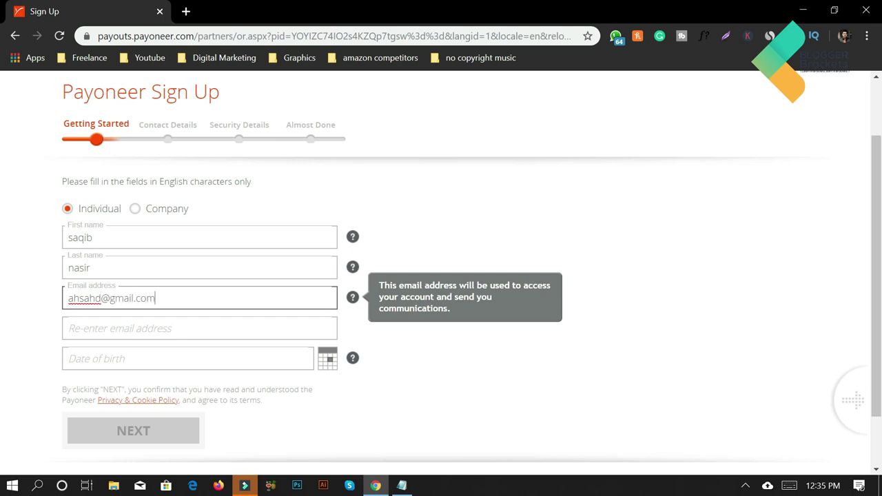
pyautogui.click(182, 14)
# Load temp-mail.org in the new tab from the address-bar suggestions
pyautogui.write('tem')
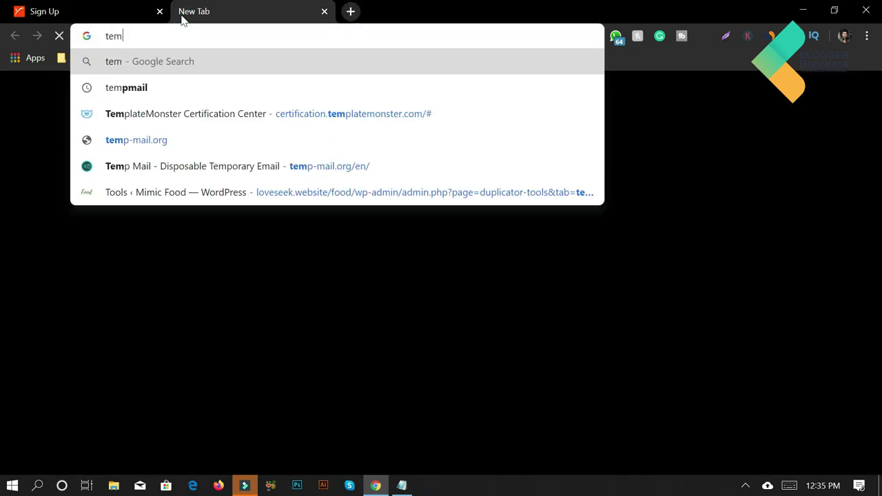
pyautogui.press('Down')
pyautogui.press('Down')
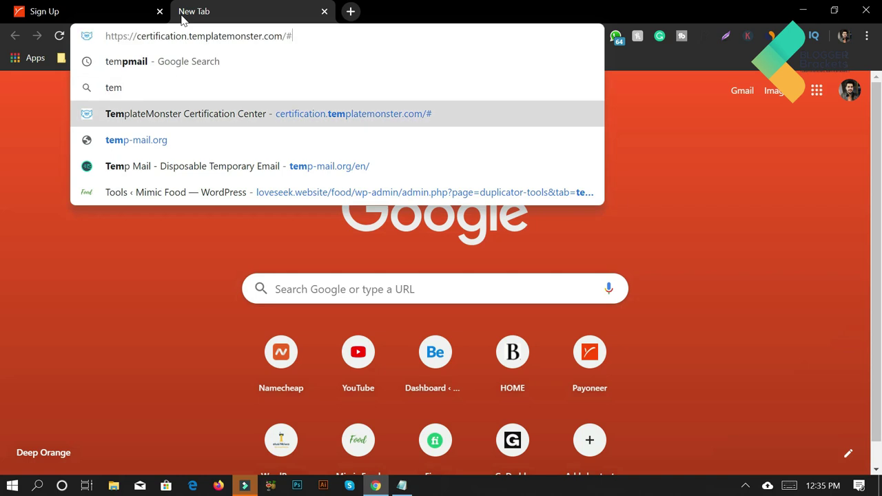
pyautogui.press('Down')
pyautogui.press('Return')
# Delete the old email from the Payoneer form and copy the generated temporary address
pyautogui.click(108, 12)
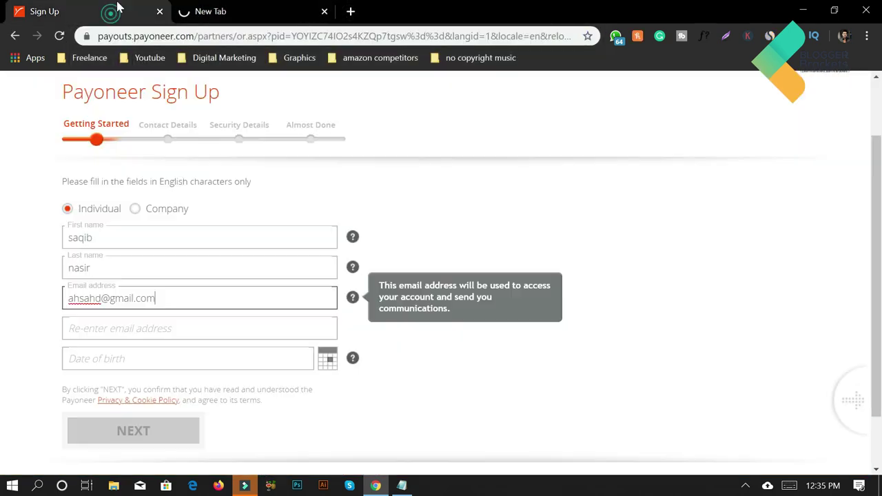
pyautogui.tripleClick(151, 298)
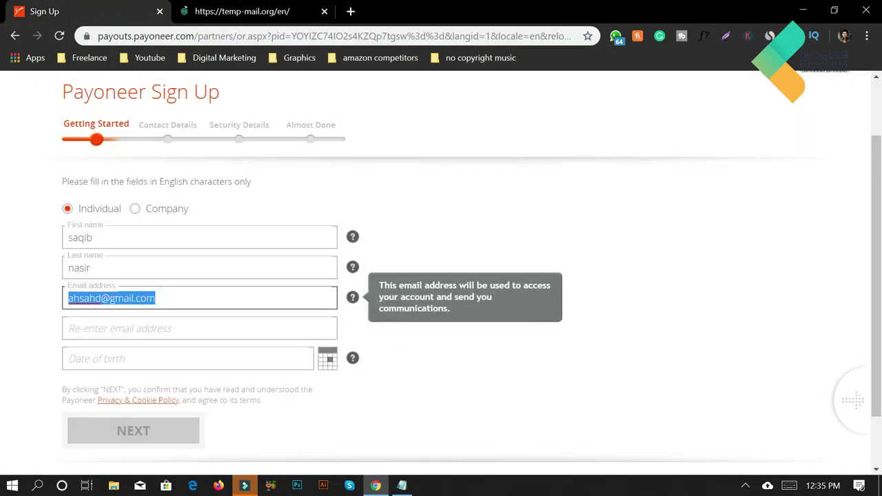
pyautogui.press('BackSpace')
pyautogui.click(248, 11)
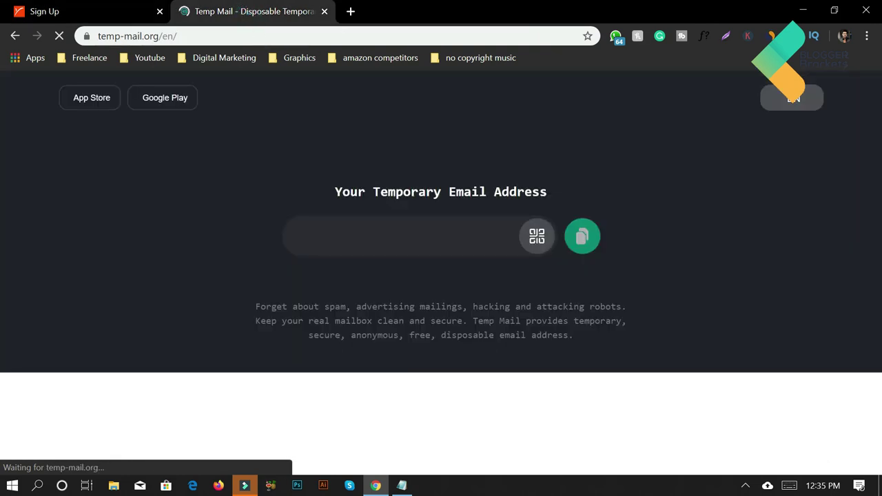
pyautogui.click(573, 239)
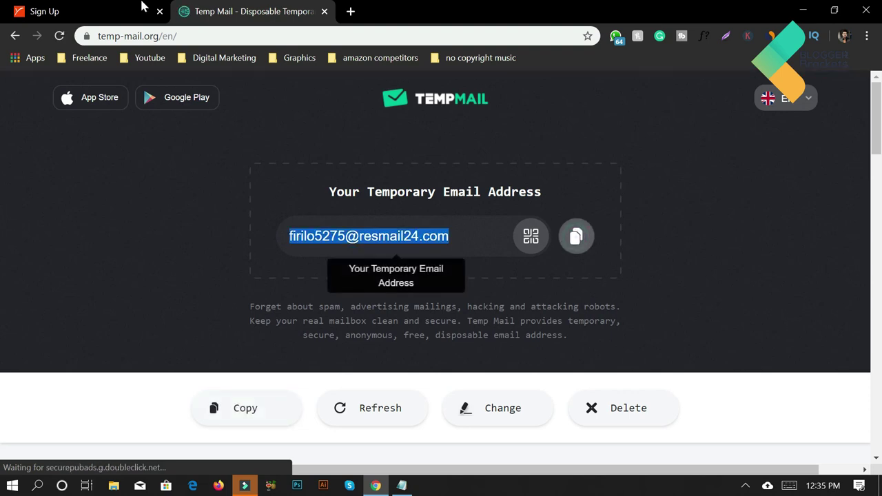
pyautogui.click(112, 12)
# Paste the temporary address into both the Email and Re-enter email fields
pyautogui.hotkey('ctrl', 'v')
pyautogui.hotkey('ctrl', 'a')
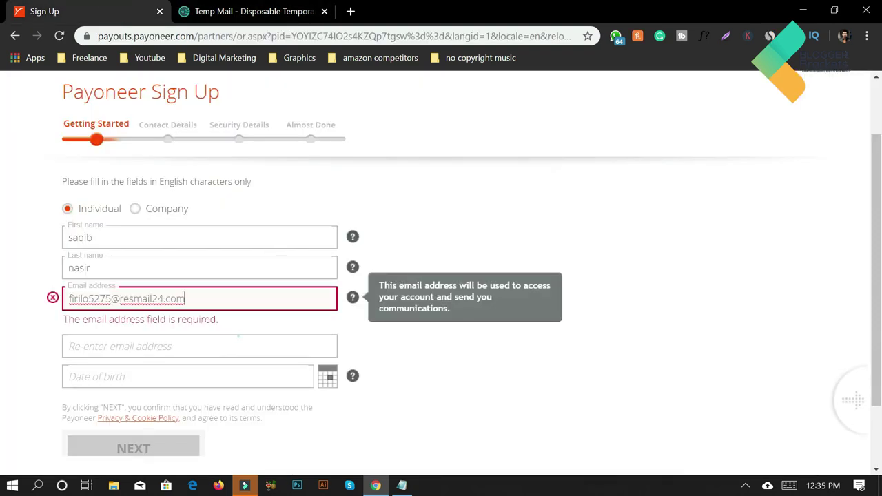
pyautogui.press('Tab')
pyautogui.hotkey('ctrl', 'v')
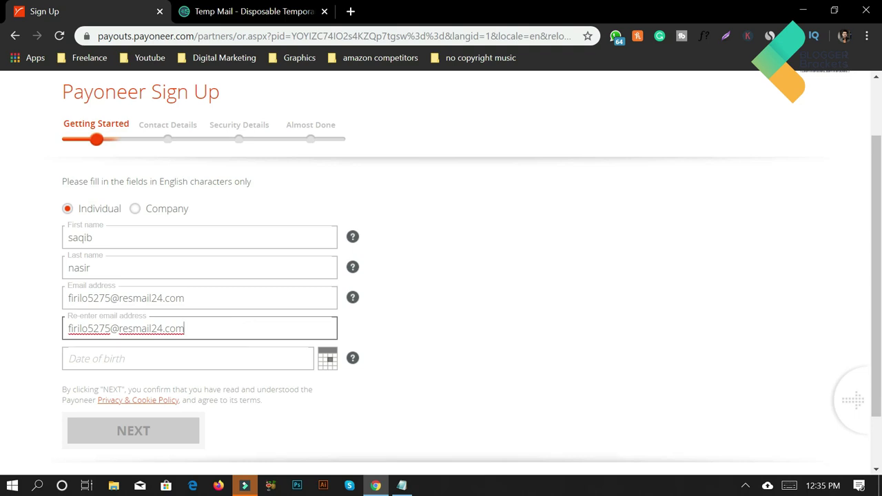
pyautogui.click(290, 11)
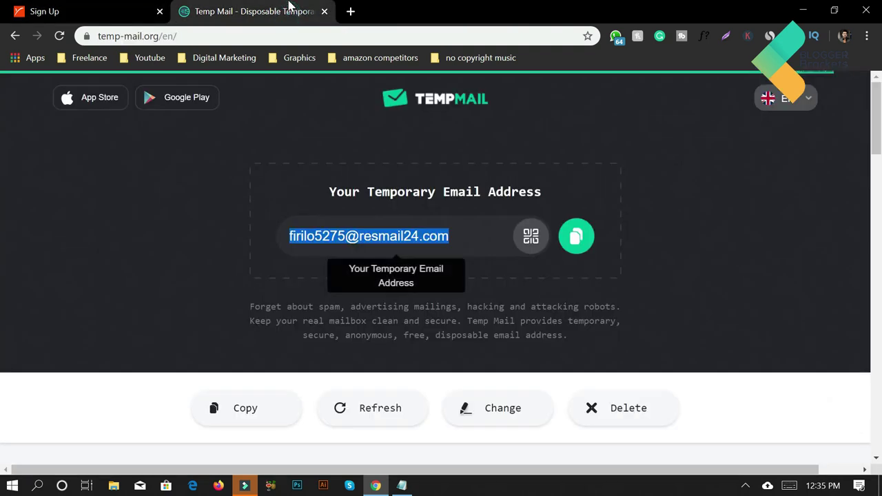
pyautogui.click(83, 11)
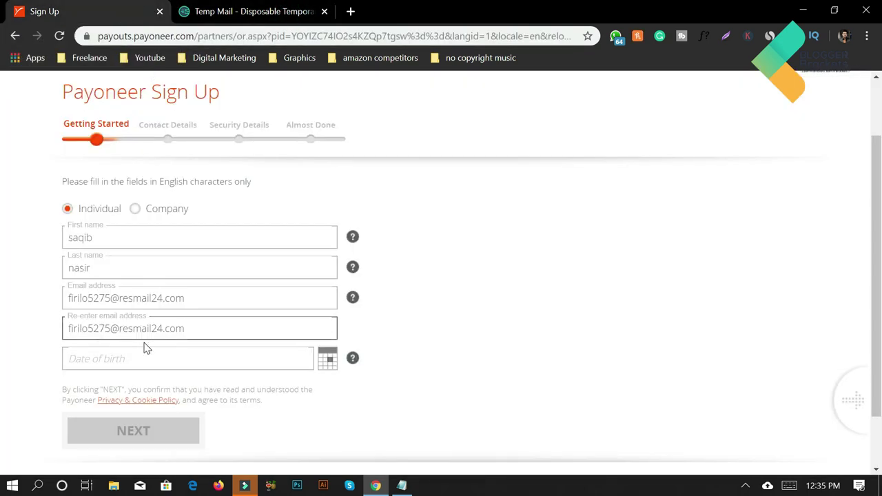
# Set the date of birth to 01/01/1997 and submit the Getting Started step
pyautogui.scroll(-1, 146, 348)
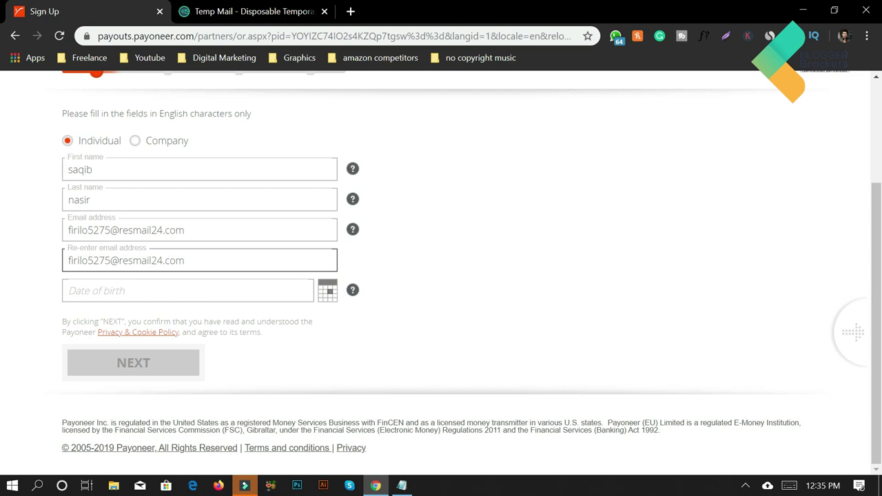
pyautogui.click(327, 293)
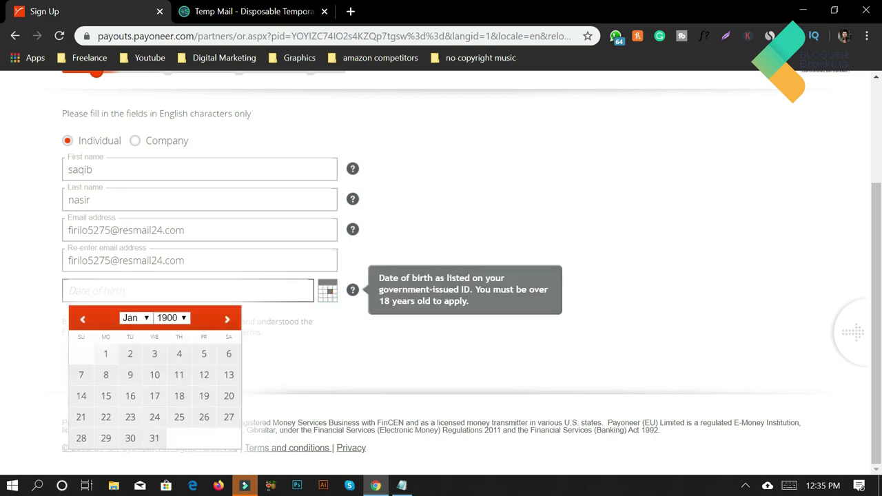
pyautogui.click(172, 317)
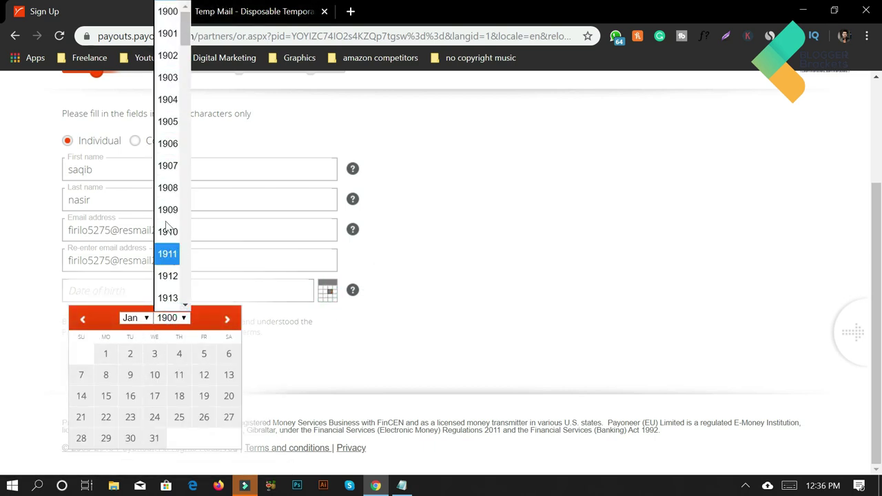
pyautogui.scroll(-2, 176, 165)
pyautogui.scroll(2, 176, 166)
pyautogui.scroll(-2, 177, 167)
pyautogui.scroll(2, 177, 165)
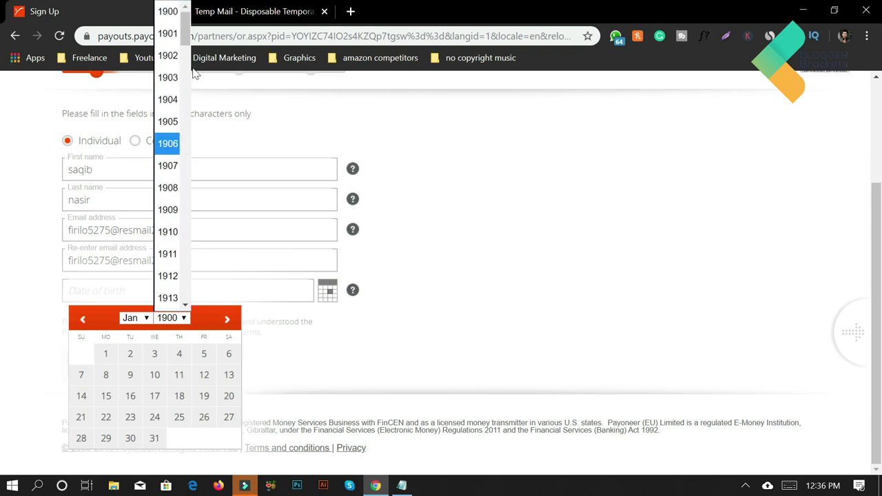
pyautogui.scroll(-20, 172, 193)
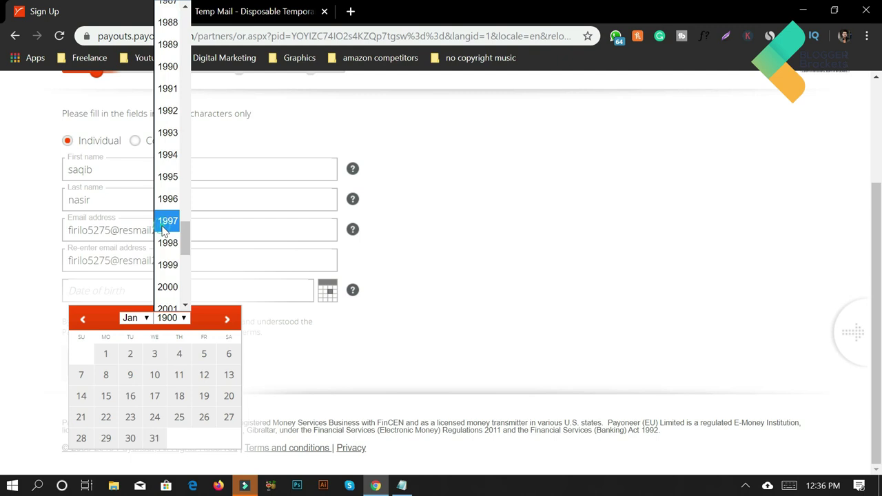
pyautogui.click(164, 227)
pyautogui.click(155, 355)
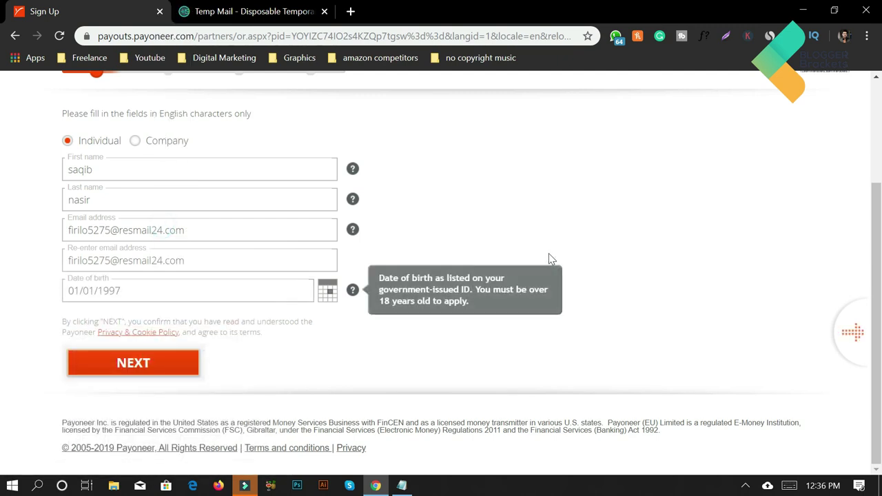
pyautogui.click(150, 364)
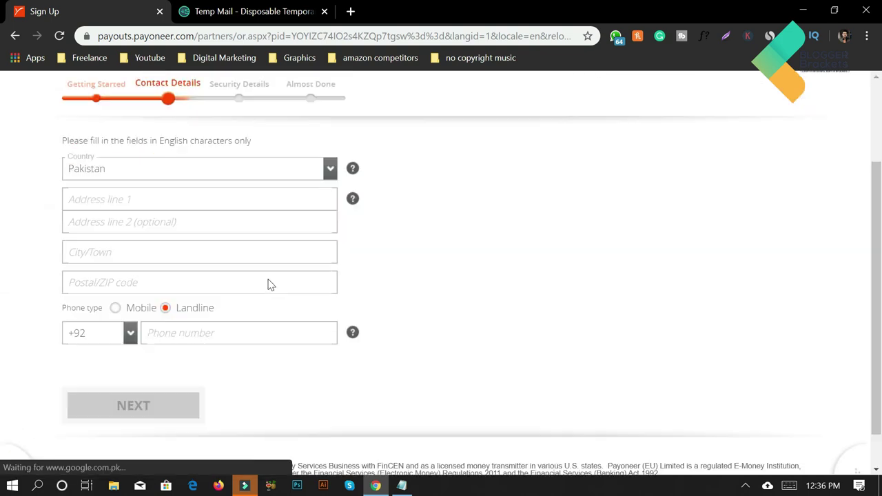
# Enter the contact's street address lines and the city Bahawalpur
pyautogui.click(223, 180)
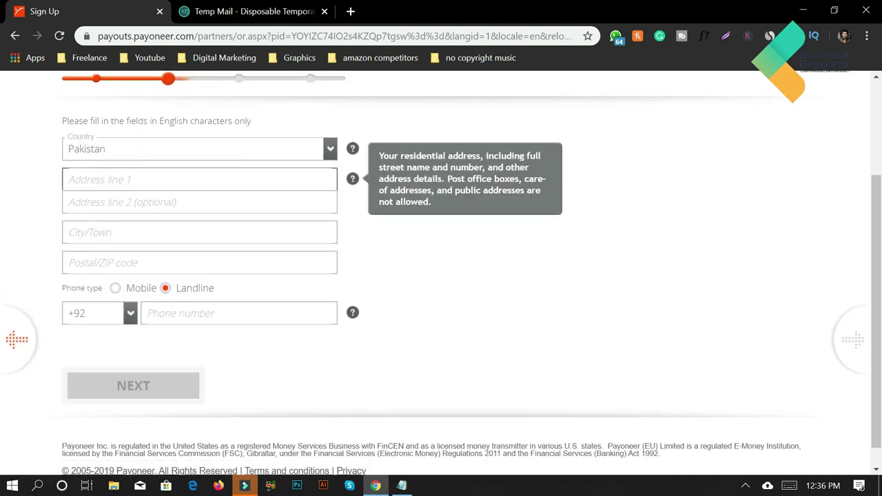
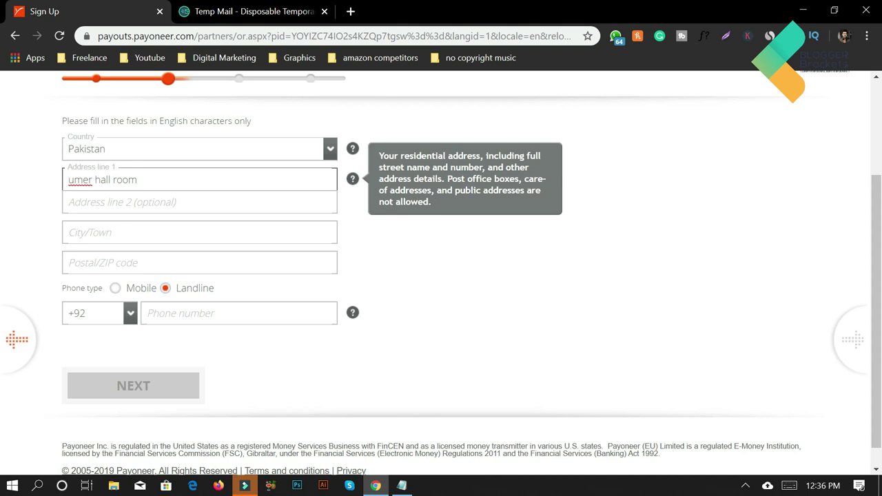
pyautogui.press('Tab')
pyautogui.write('Ba')
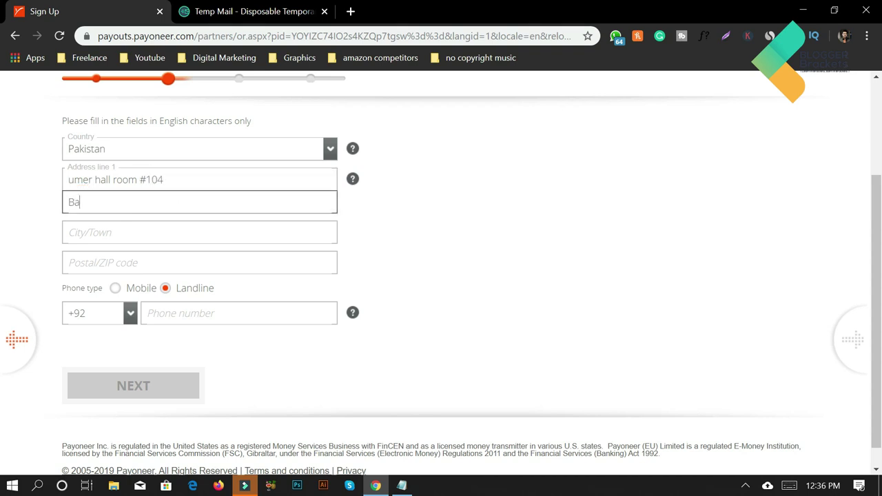
pyautogui.write('hawalpur')
pyautogui.press('Tab')
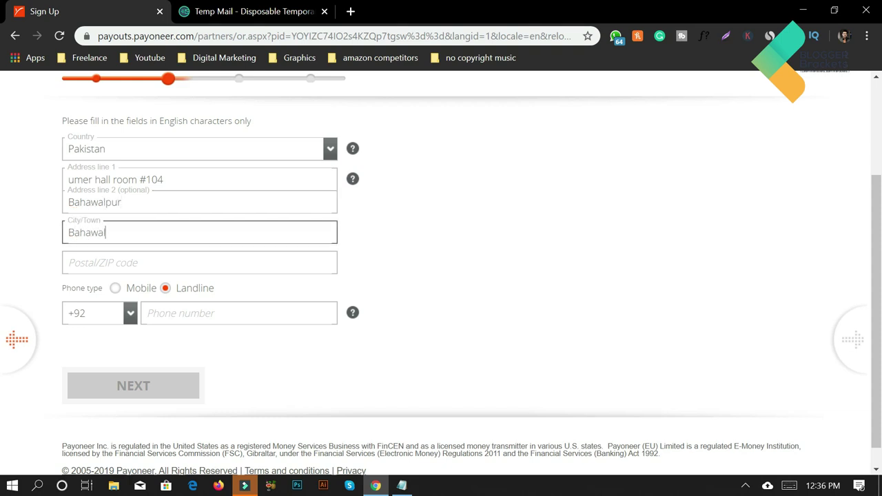
# Begin the postal code with 6 and open a blank tab to look it up
pyautogui.press('Tab')
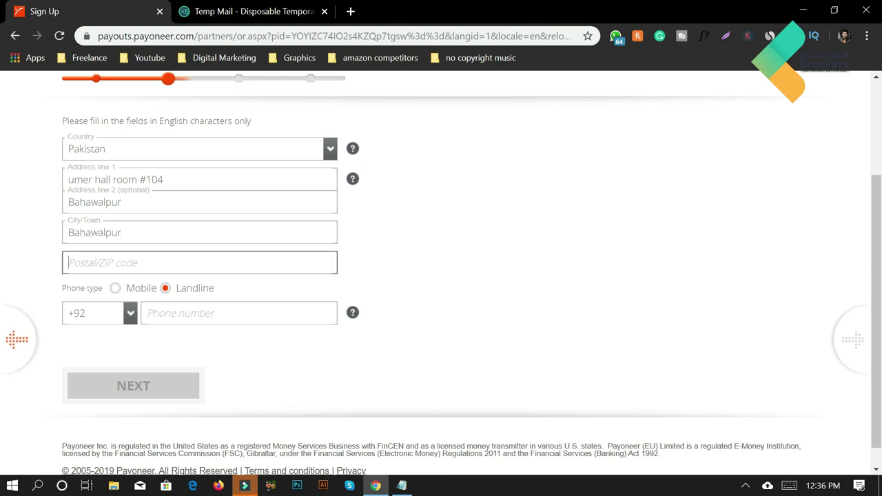
pyautogui.write('63100')
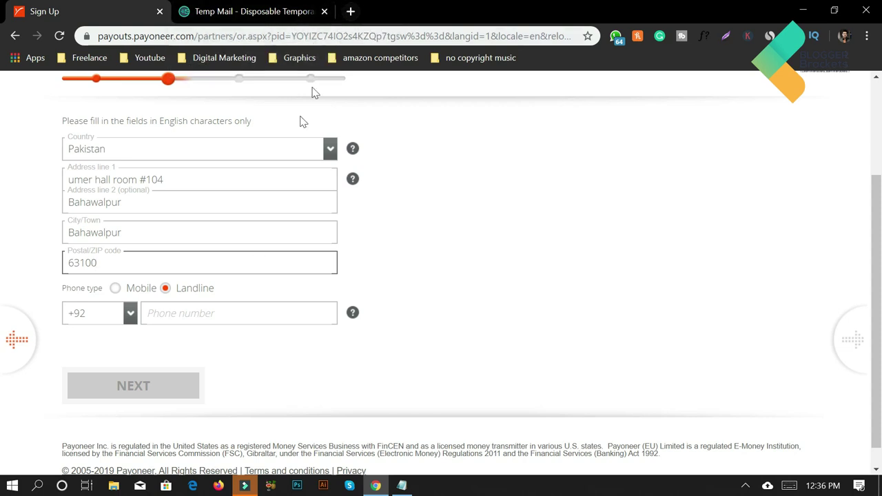
pyautogui.click(345, 12)
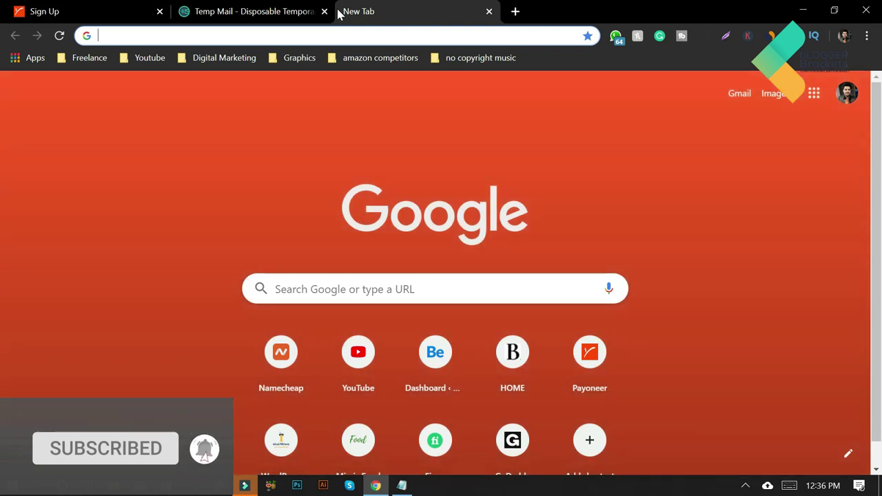
# Search 'BAHAWALPUR POSTAL CODE' to confirm 63100, then return to the phone number field
pyautogui.write('BAHAWALPUR POSTAL')
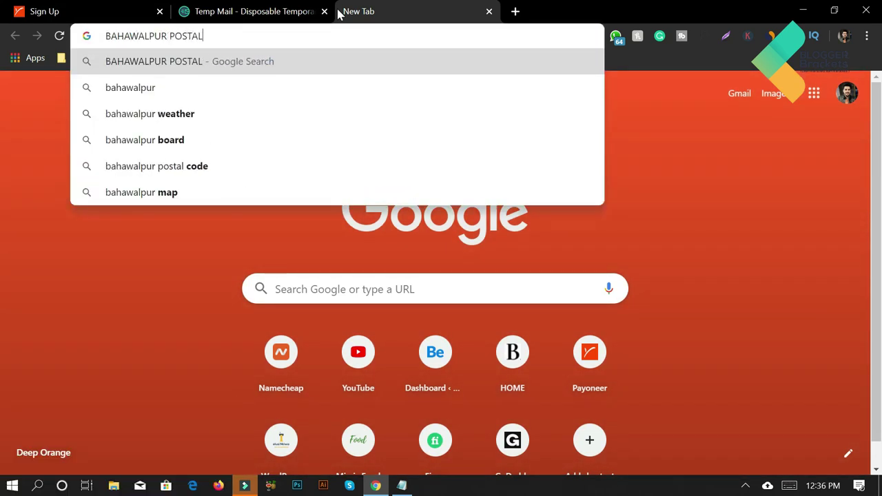
pyautogui.write(' CODE')
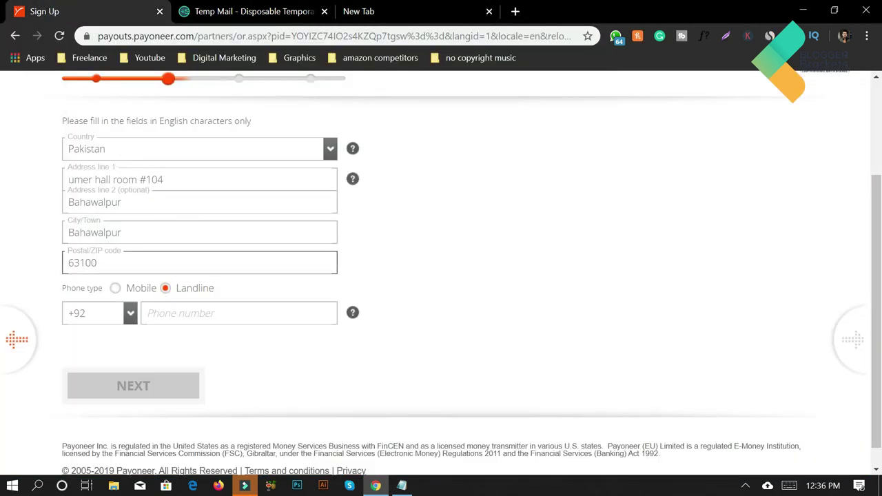
pyautogui.click(171, 314)
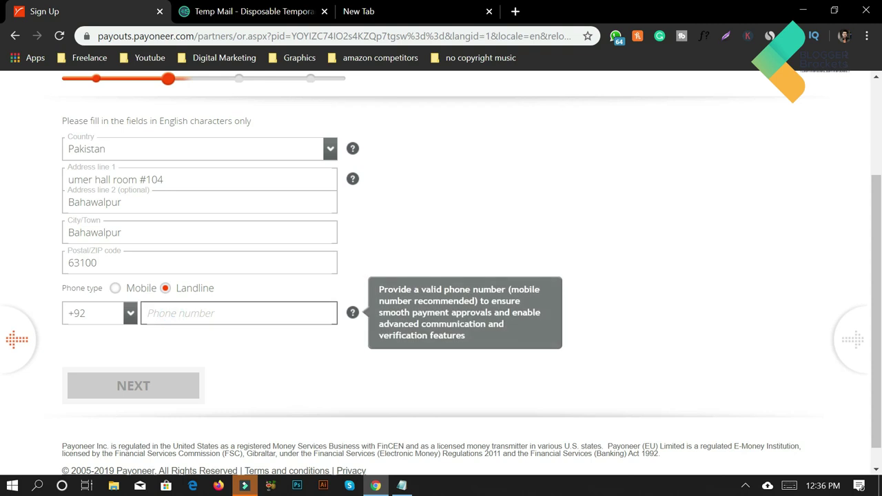
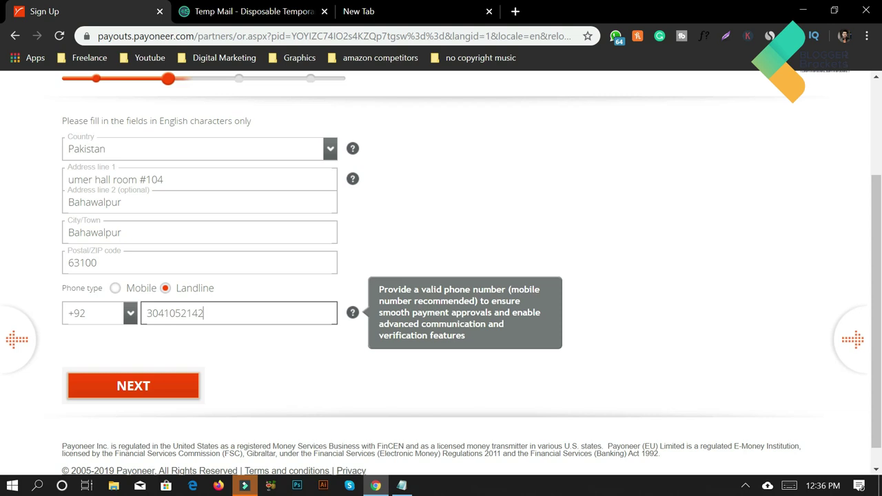
# Enter the landline phone number, correct its last digit, and submit the contact details
pyautogui.click(142, 383)
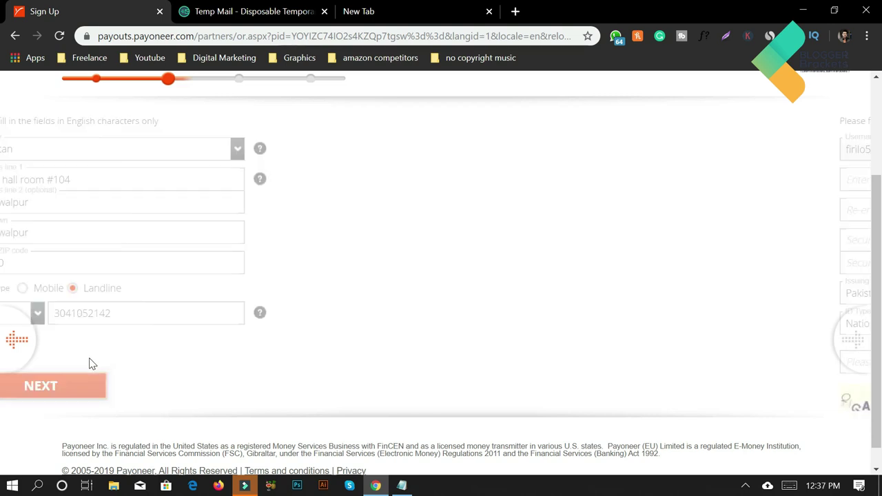
# Enter the account password and re-enter it in the confirmation field
pyautogui.scroll(-1, 442, 276)
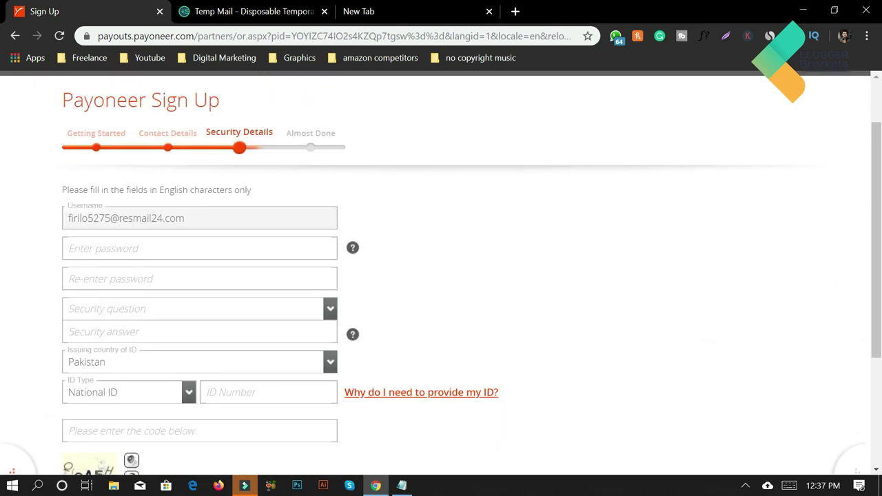
pyautogui.click(143, 247)
pyautogui.write('•••')
pyautogui.press('BackSpace')
pyautogui.write('•••••')
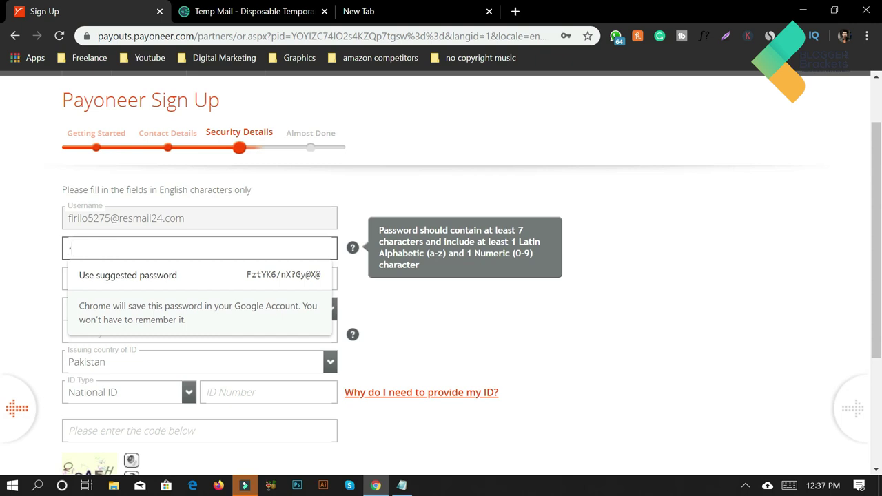
pyautogui.write('•••')
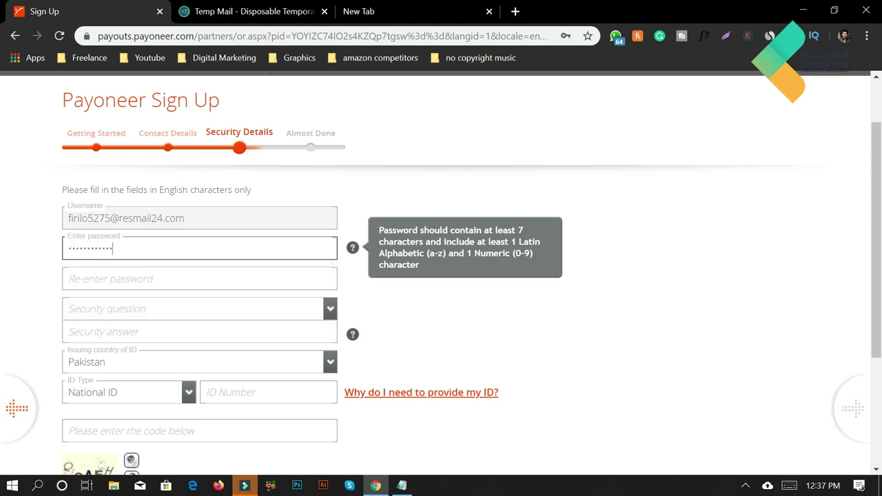
pyautogui.press('Tab')
pyautogui.write('••')
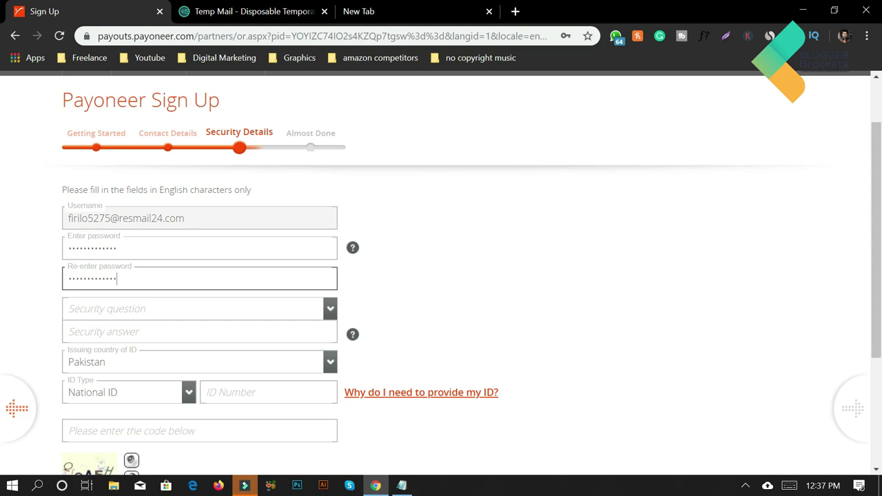
# Choose the grandfather's profession security question and answer FARMER
pyautogui.scroll(-1, 206, 290)
pyautogui.click(328, 240)
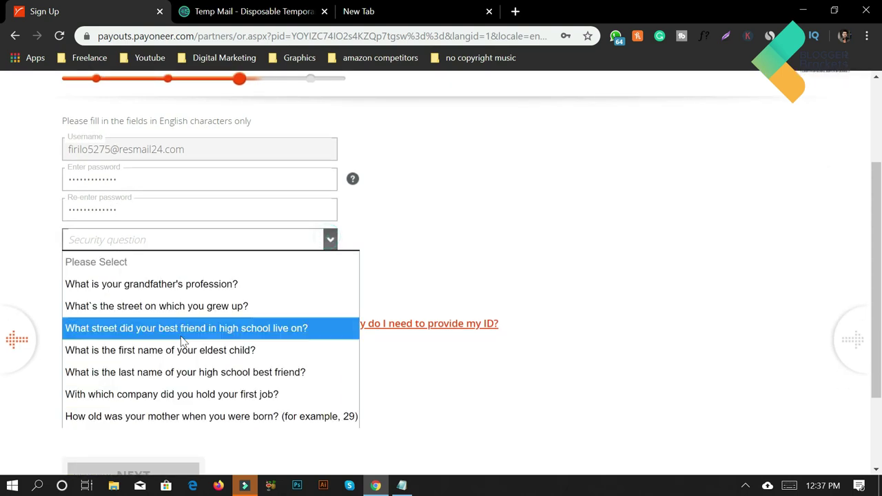
pyautogui.click(180, 285)
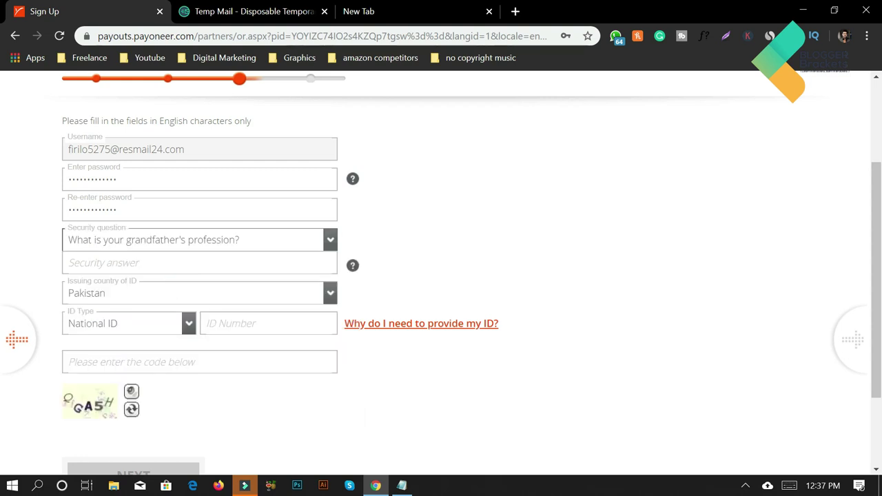
pyautogui.click(181, 263)
pyautogui.write('FARMER')
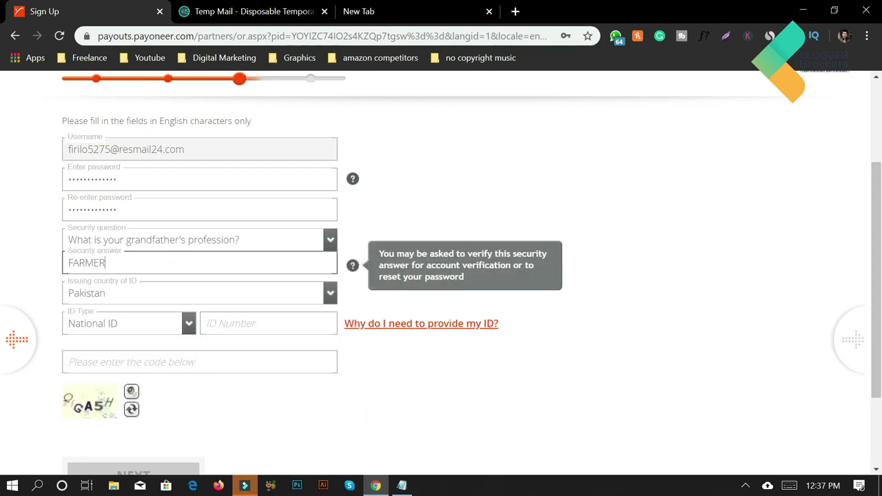
# Enter the national ID number and the captcha code, then submit the security details
pyautogui.scroll(-1, 345, 252)
pyautogui.click(250, 255)
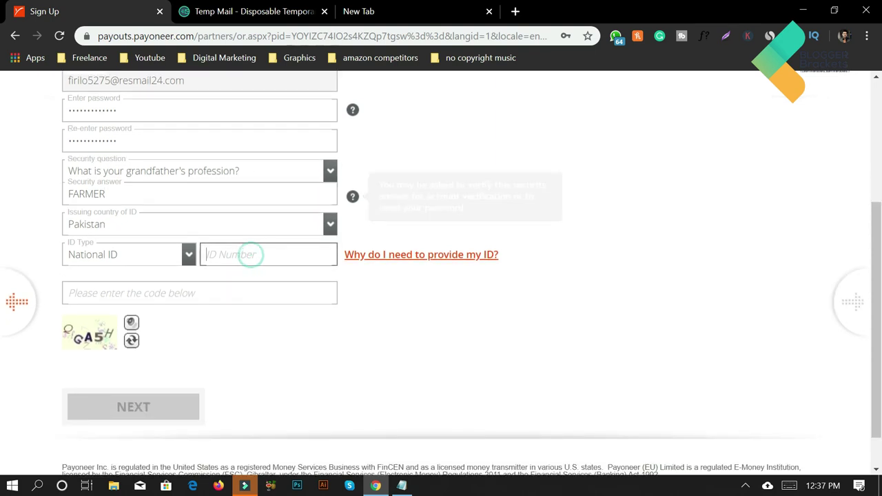
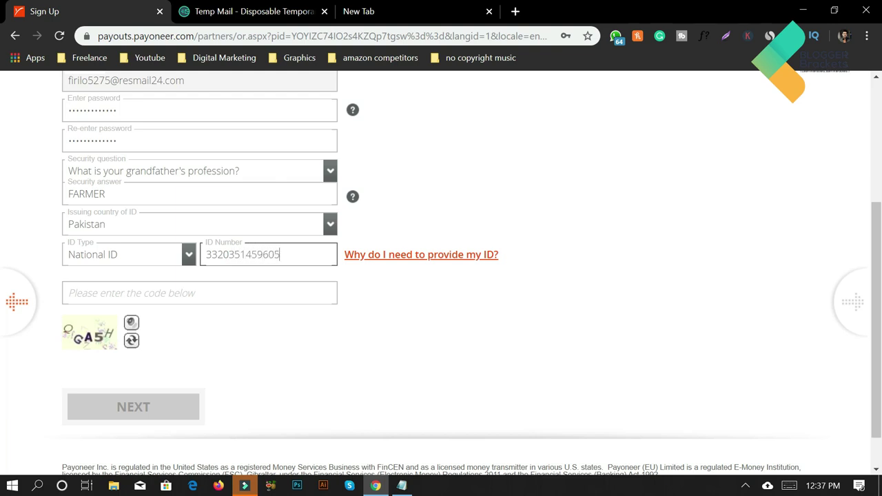
pyautogui.click(199, 296)
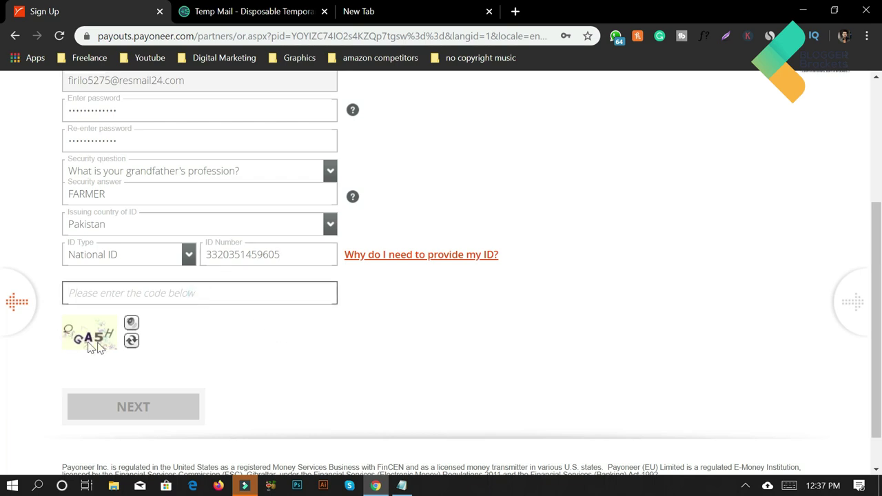
pyautogui.write('QGA5')
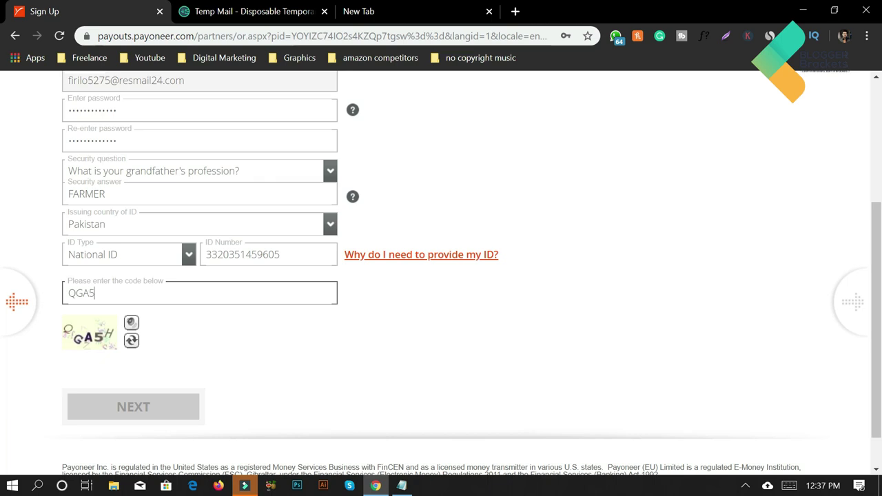
pyautogui.write('H')
pyautogui.click(151, 406)
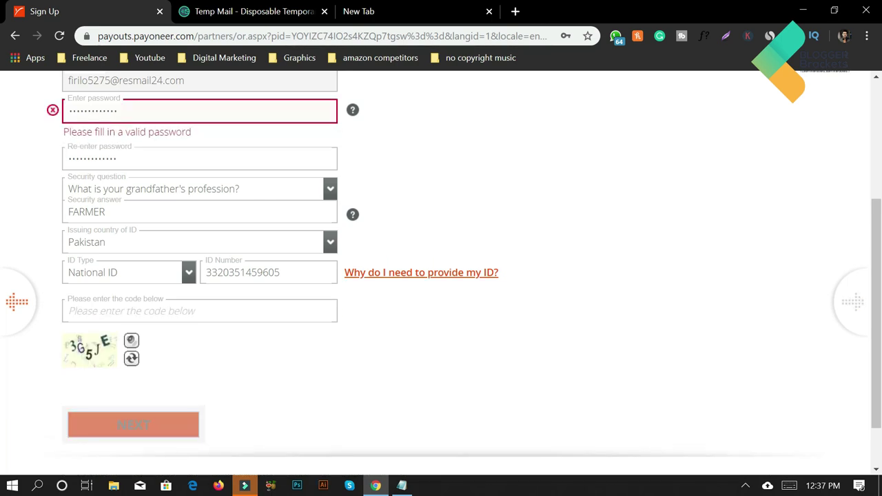
# Fix the rejected password by completing the password confirmation entry
pyautogui.click(160, 107)
pyautogui.scroll(2, 164, 108)
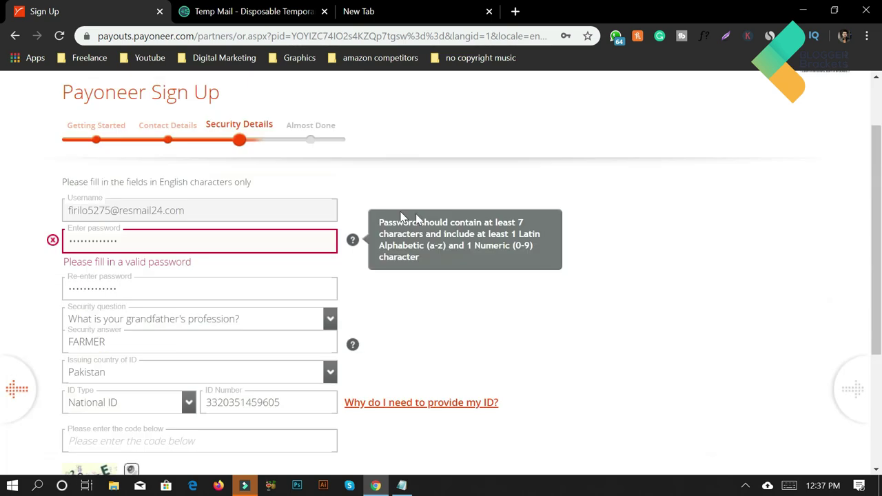
pyautogui.doubleClick(136, 250)
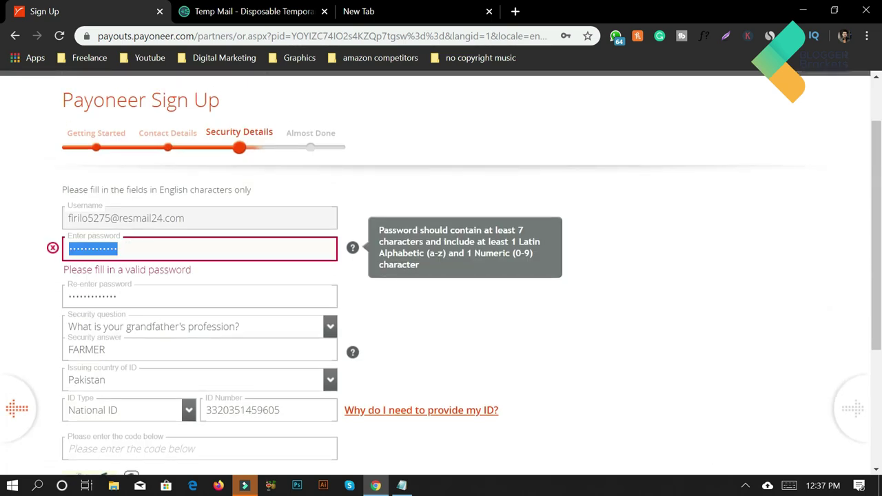
pyautogui.click(137, 250)
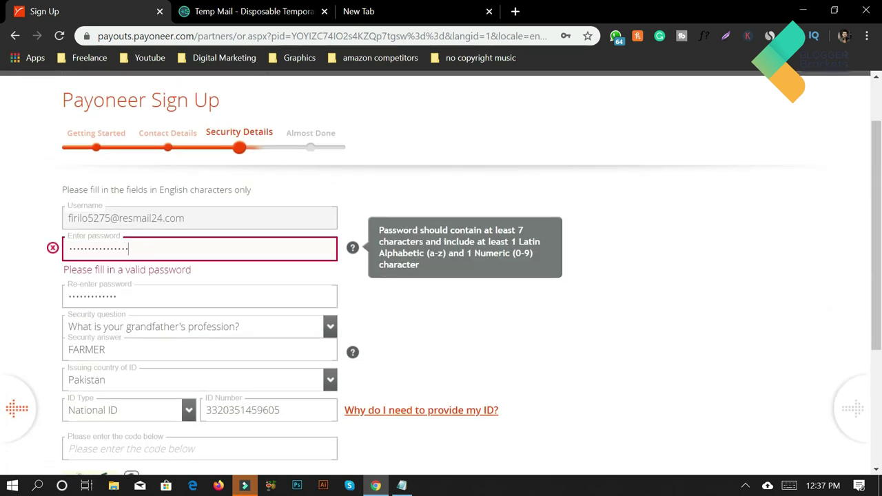
pyautogui.click(138, 296)
pyautogui.write('12')
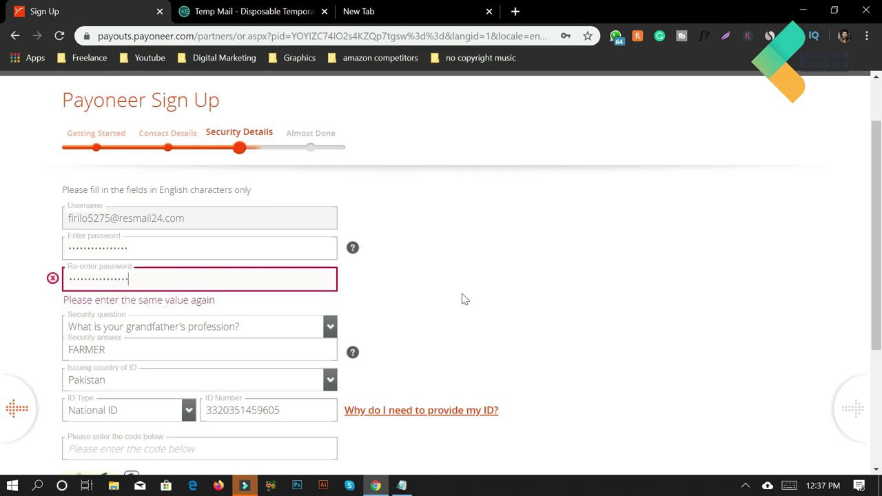
pyautogui.click(463, 298)
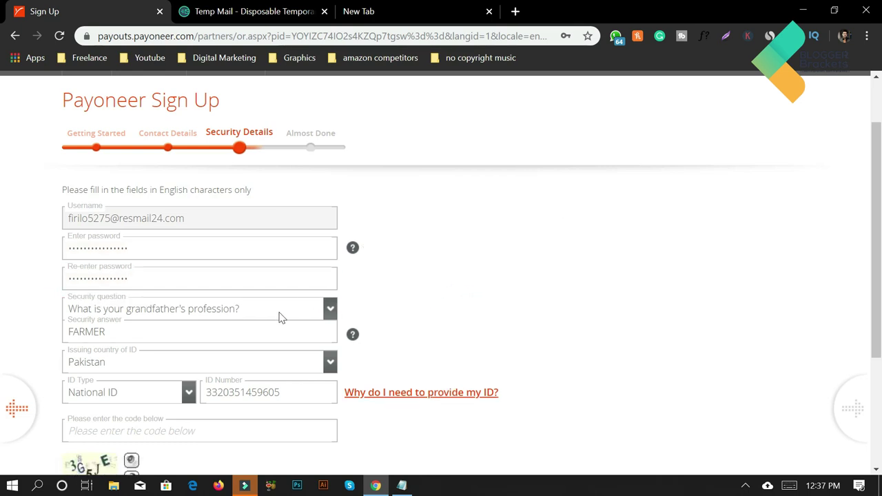
# Enter the new captcha code and advance to the Almost Done step
pyautogui.scroll(-2, 173, 407)
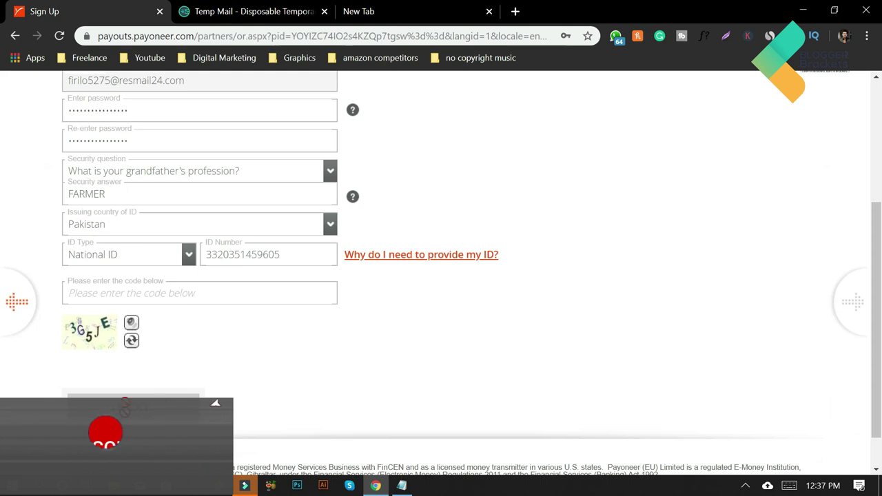
pyautogui.click(175, 290)
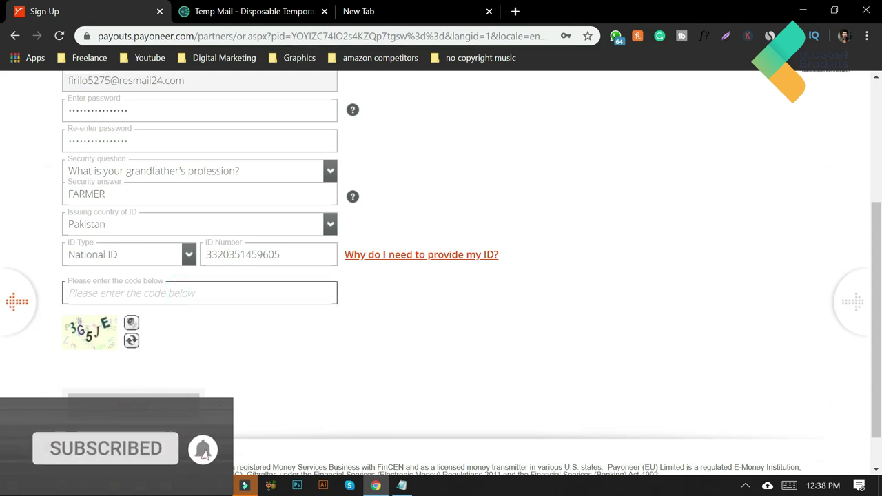
pyautogui.write('3G')
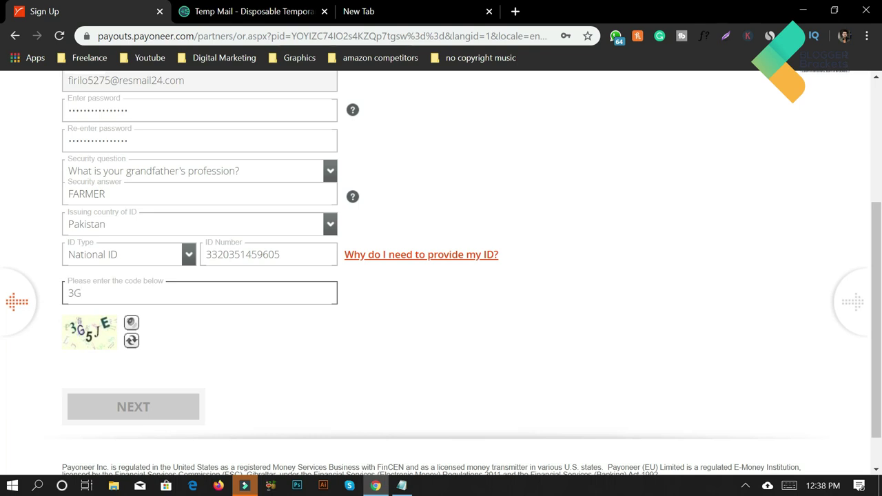
pyautogui.write('5JE')
pyautogui.click(162, 410)
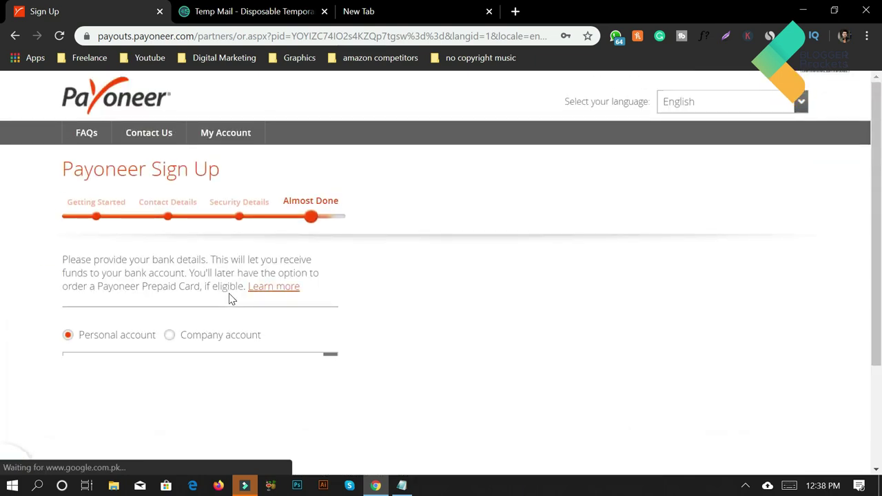
# Decline Chrome's password save and select Allied Bank Limited as the bank name
pyautogui.scroll(-1, 213, 335)
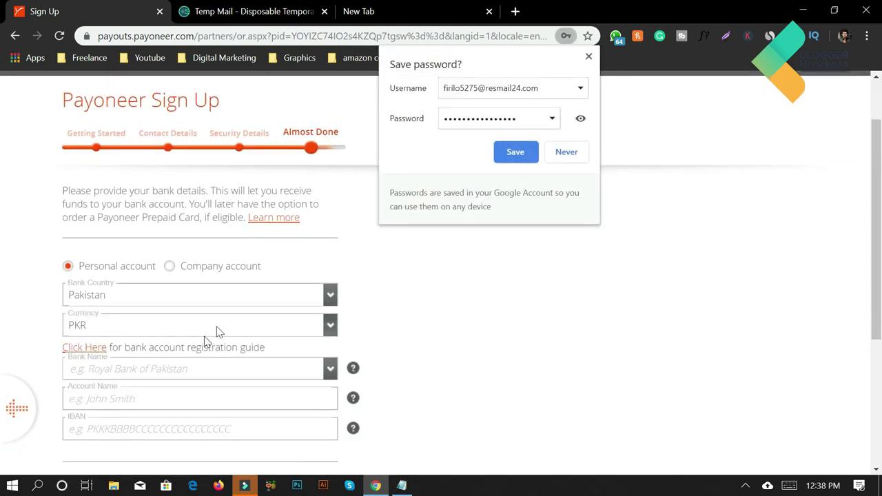
pyautogui.click(564, 157)
pyautogui.scroll(-2, 148, 177)
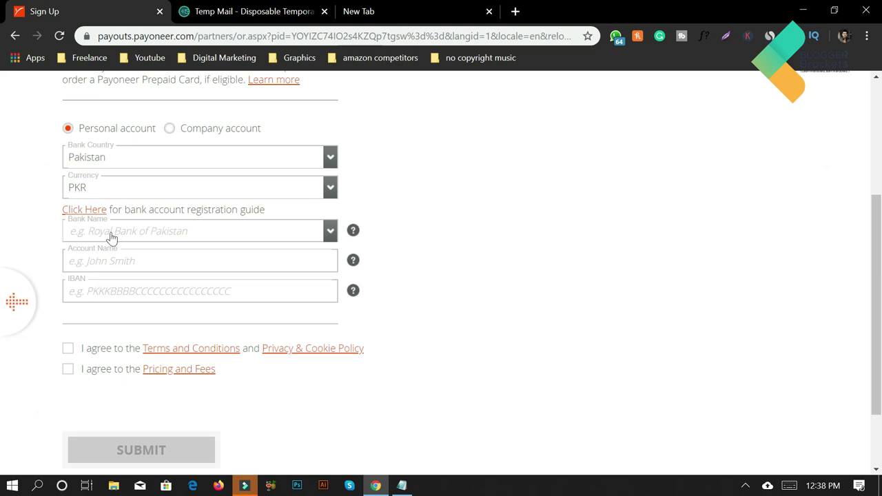
pyautogui.click(238, 231)
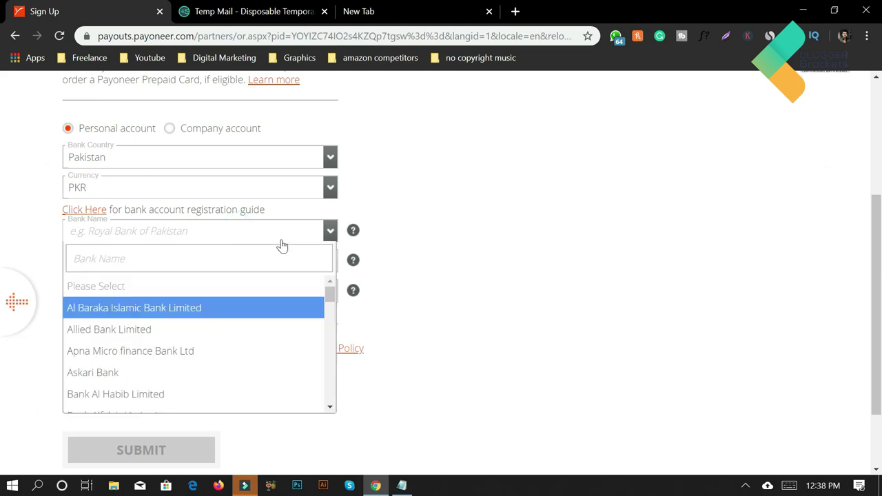
pyautogui.click(211, 332)
pyautogui.click(314, 237)
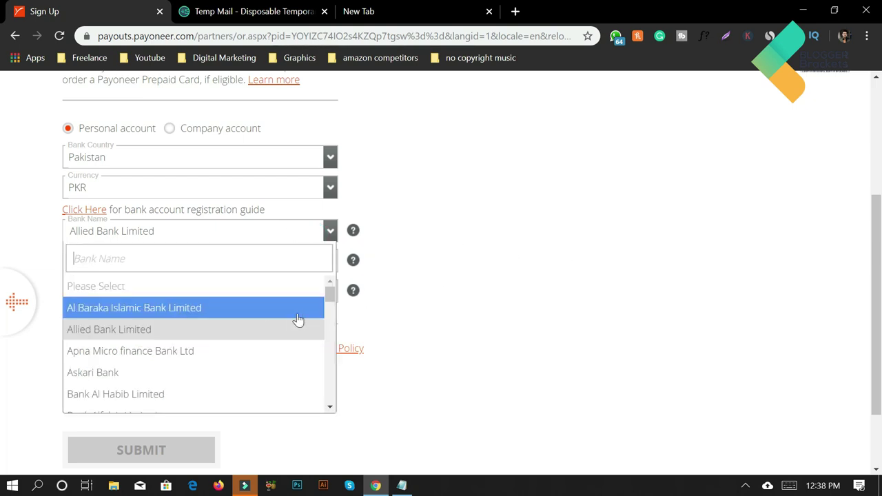
pyautogui.scroll(-10, 296, 321)
pyautogui.click(627, 234)
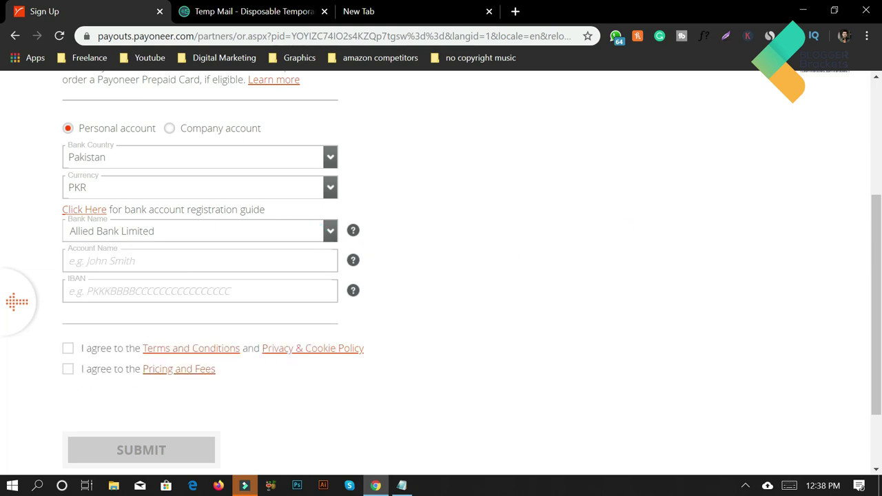
pyautogui.click(123, 290)
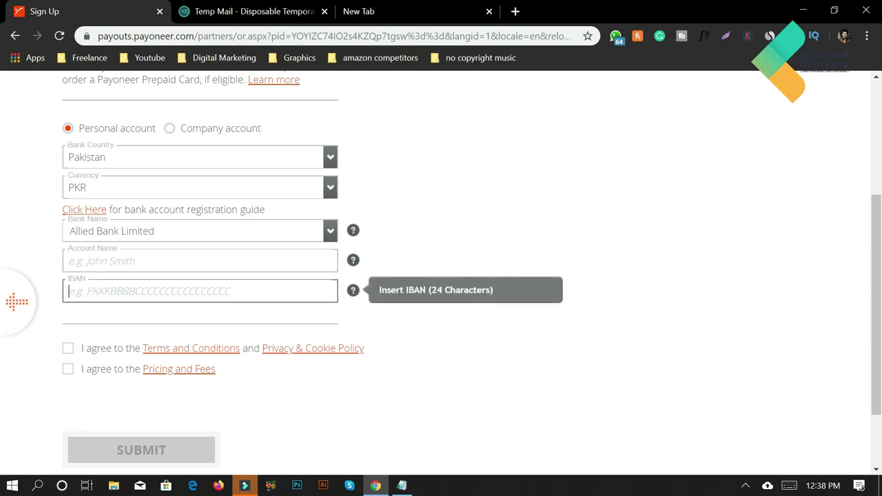
# Copy the IBAN from the Notepad notes and paste it into Payoneer's IBAN field
pyautogui.click(402, 485)
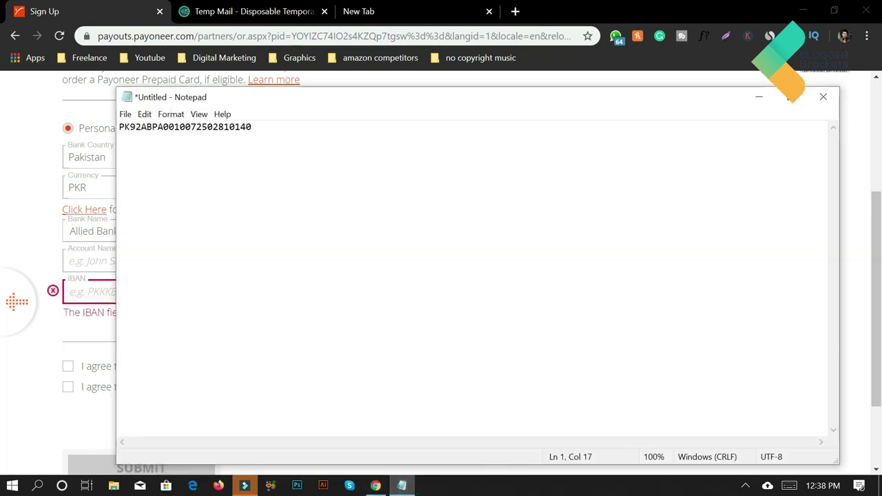
pyautogui.click(166, 125)
pyautogui.hotkey('ctrl', 'a')
pyautogui.hotkey('ctrl', 'c')
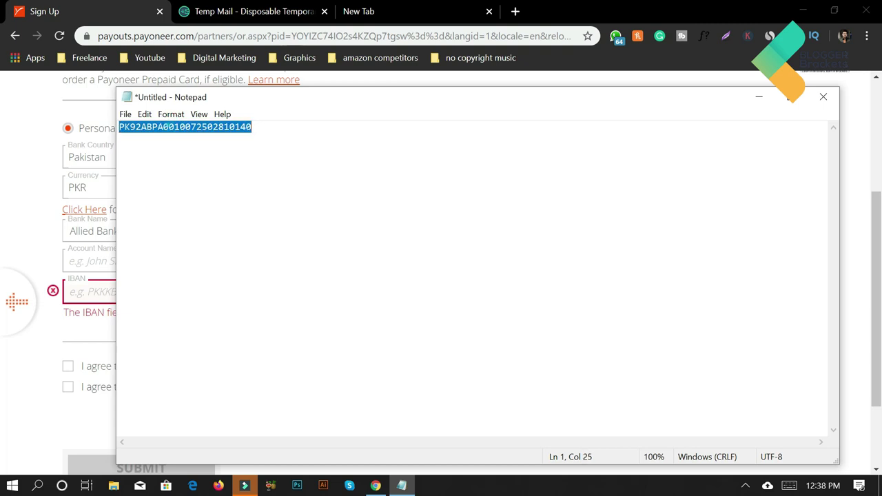
pyautogui.click(32, 251)
pyautogui.click(142, 293)
pyautogui.hotkey('ctrl', 'v')
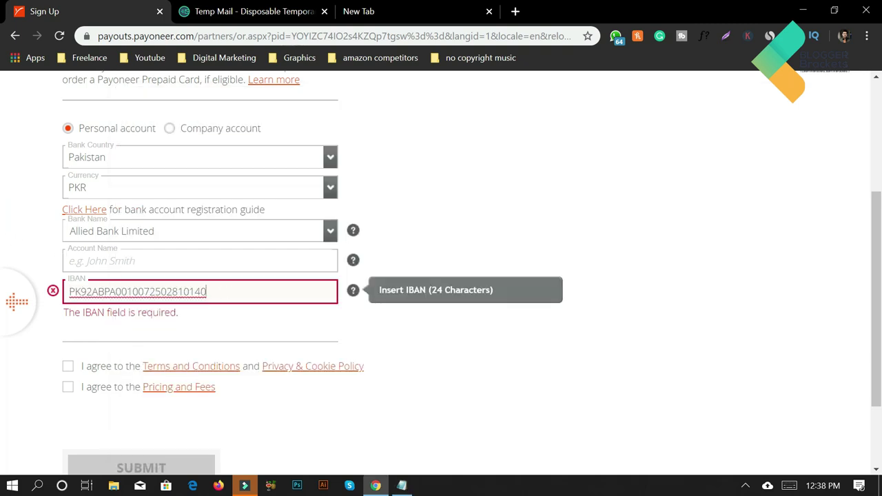
pyautogui.moveTo(99, 292); pyautogui.dragTo(74, 291)
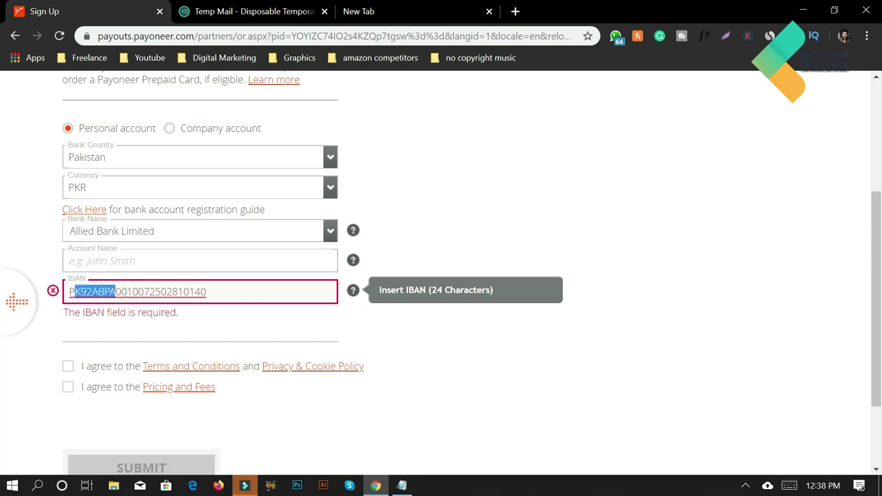
pyautogui.click(71, 292)
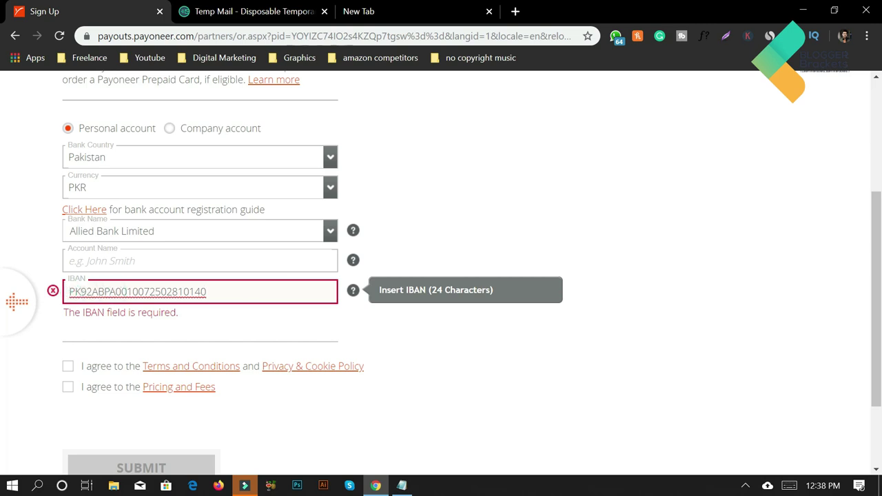
pyautogui.click(473, 321)
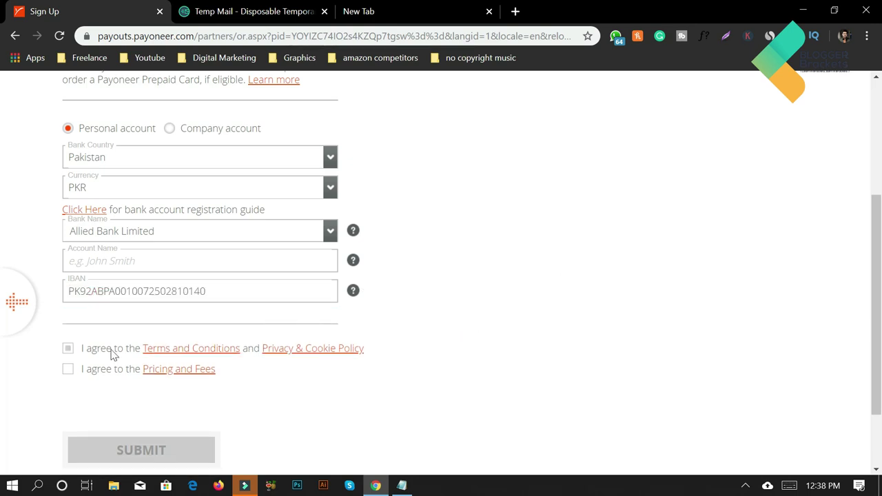
# Accept the Terms and Conditions, Privacy & Cookie Policy, and Pricing and Fees agreements
pyautogui.click(67, 349)
pyautogui.click(67, 369)
pyautogui.scroll(-2, 312, 431)
pyautogui.scroll(4, 368, 400)
pyautogui.scroll(-4, 372, 400)
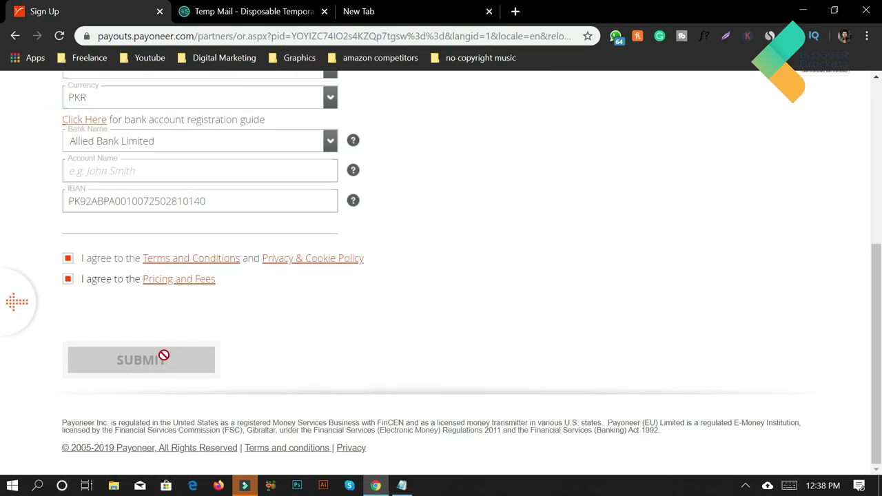
pyautogui.click(266, 361)
pyautogui.click(160, 357)
# Enter the account holder's full name in the Account Name field, correcting a typo
pyautogui.click(79, 168)
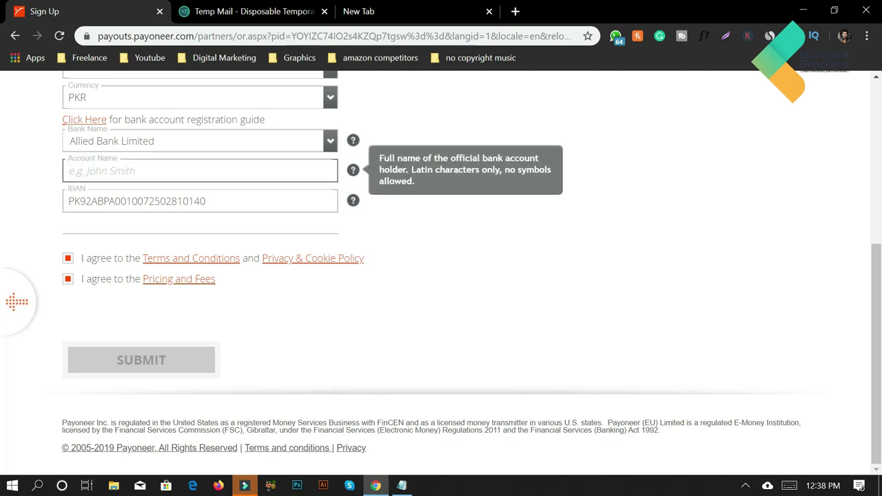
pyautogui.write('sAQI')
pyautogui.press('BackSpace')
pyautogui.press('BackSpace')
pyautogui.press('BackSpace')
pyautogui.press('BackSpace')
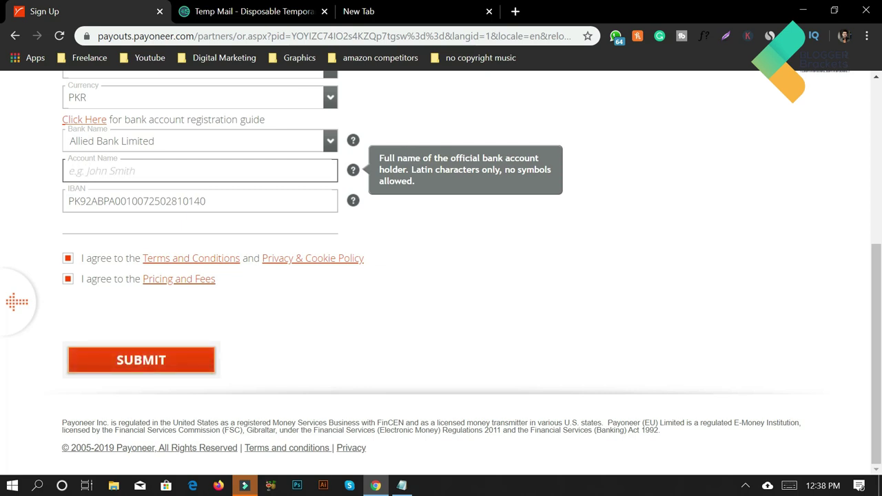
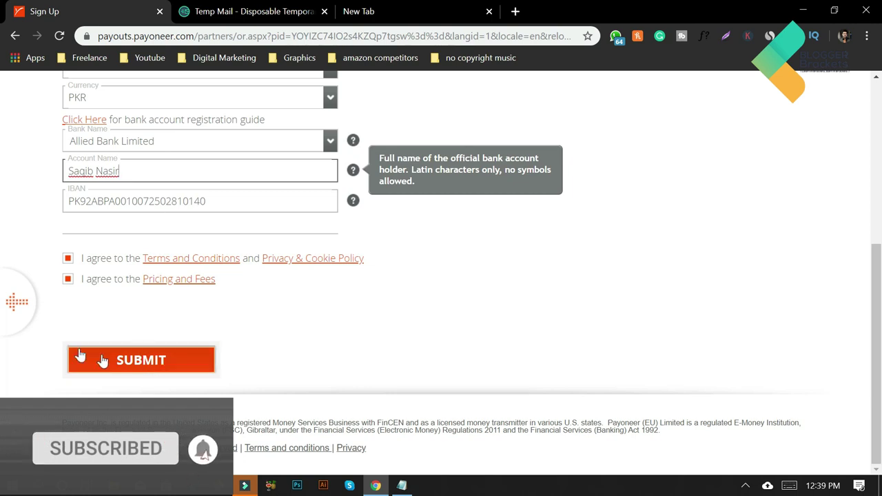
# Submit the bank details, then select the rejected IBAN value for replacement
pyautogui.click(143, 361)
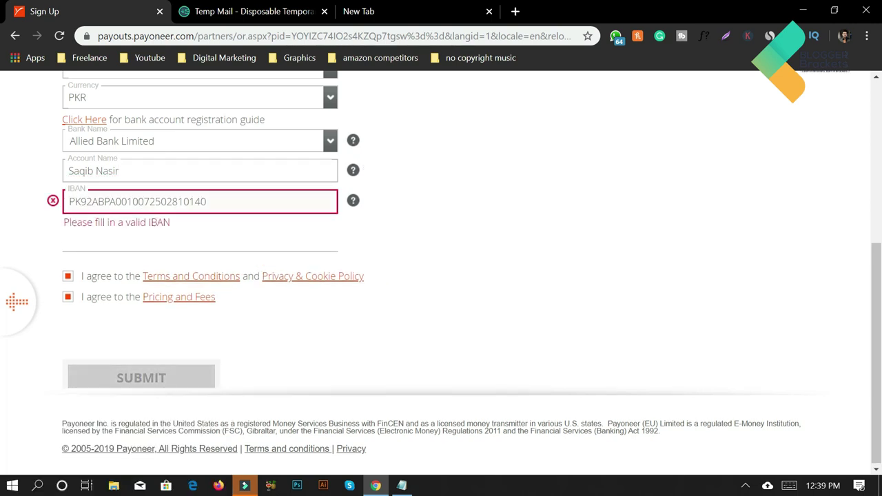
pyautogui.moveTo(207, 201); pyautogui.dragTo(66, 196)
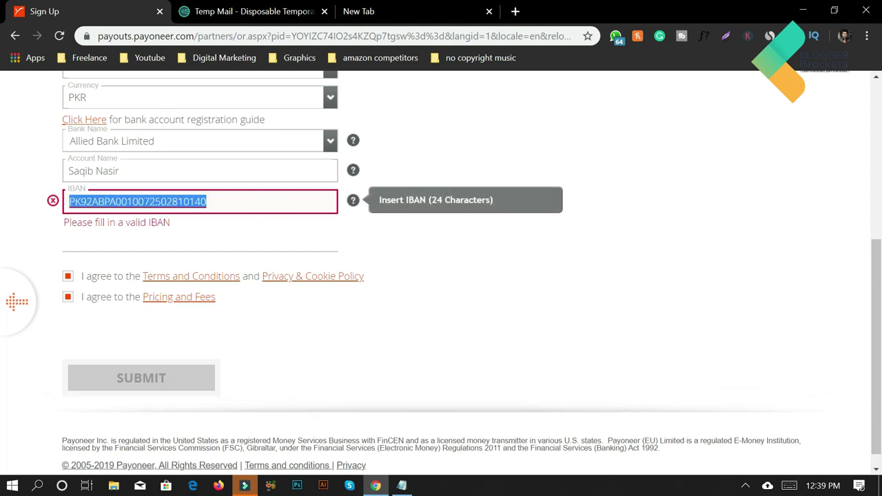
pyautogui.doubleClick(84, 201)
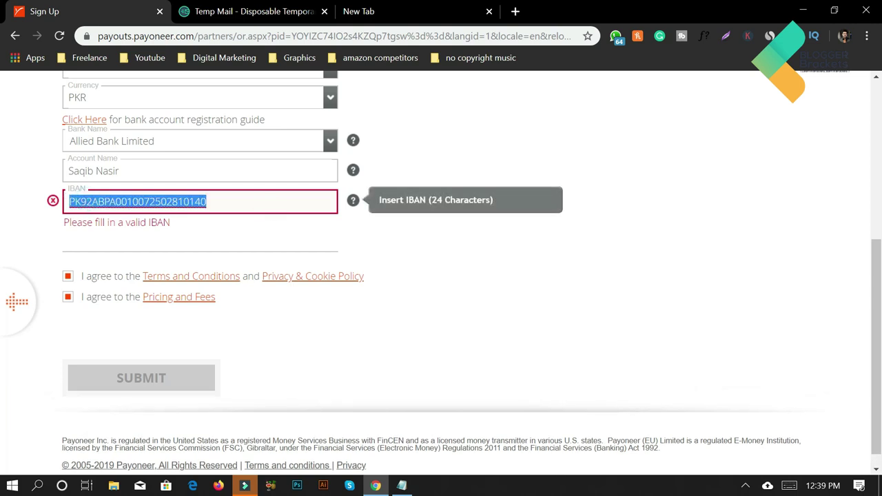